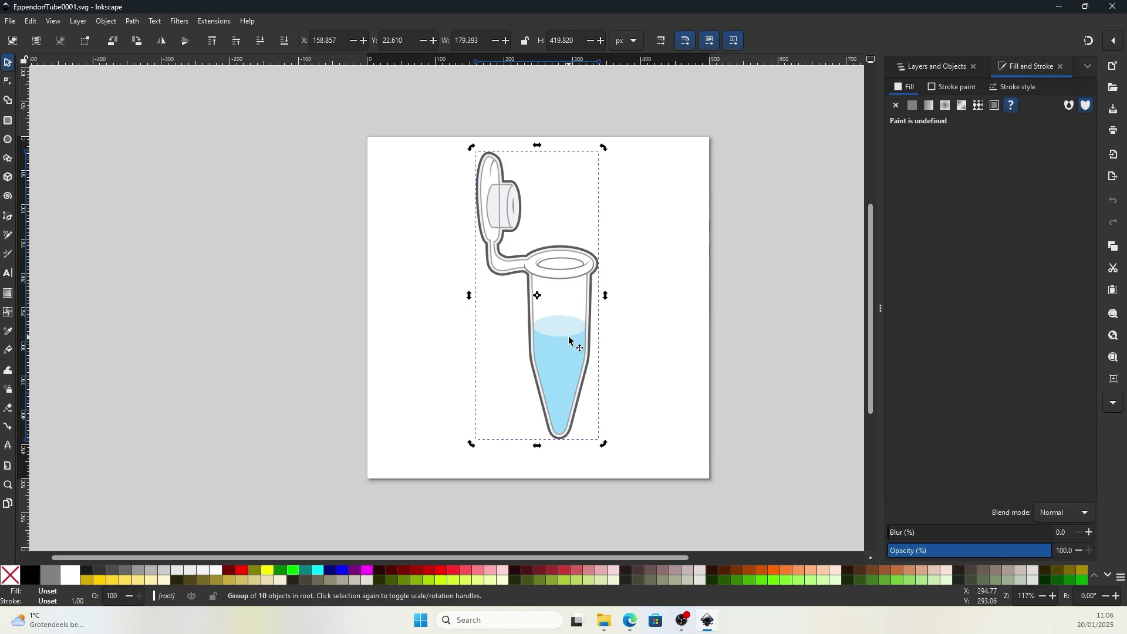
Step: Jump from the liquid clone to its original shape and fill it with pink
left_click(582, 368, "ctrl")
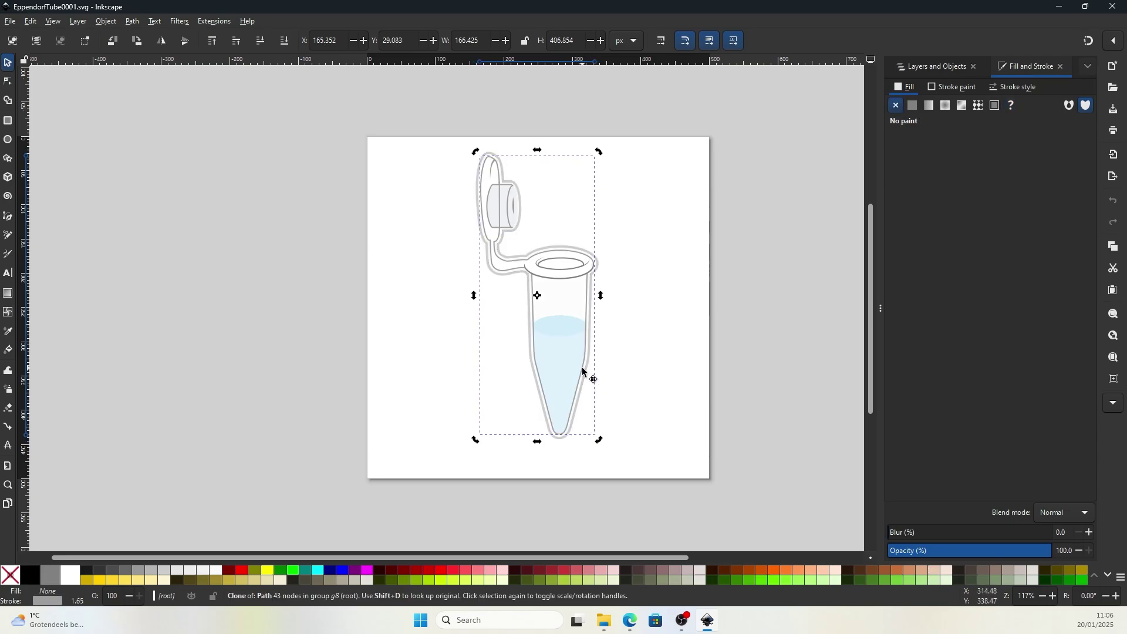
scroll(582, 368, "up", 3, "ctrl")
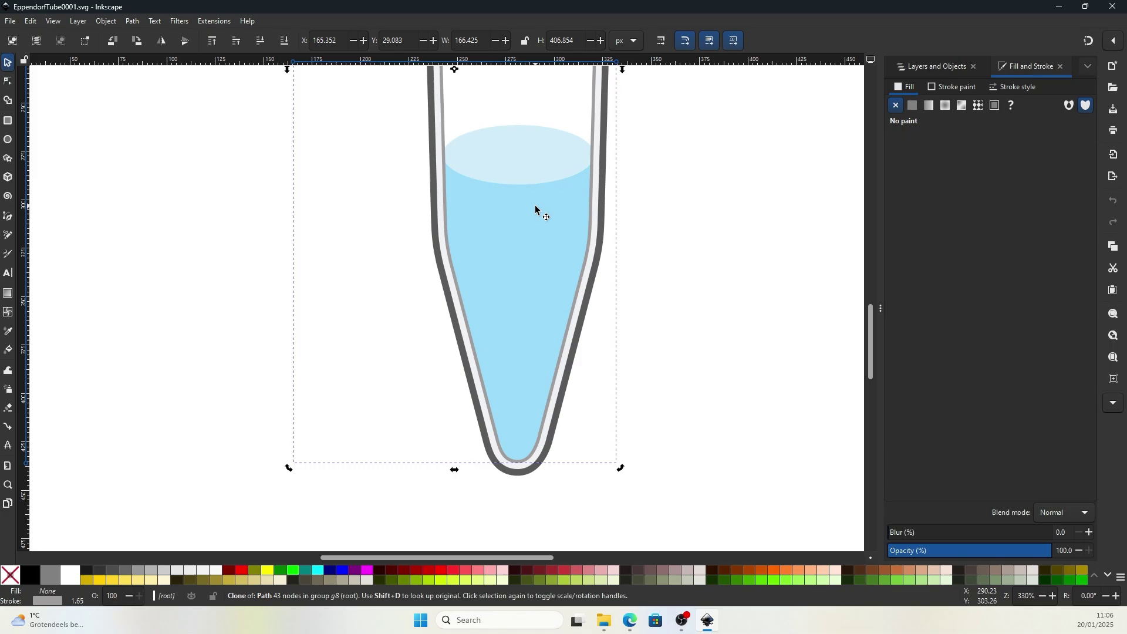
scroll(833, 569, "down", 2)
key("shift+d")
left_click(811, 570)
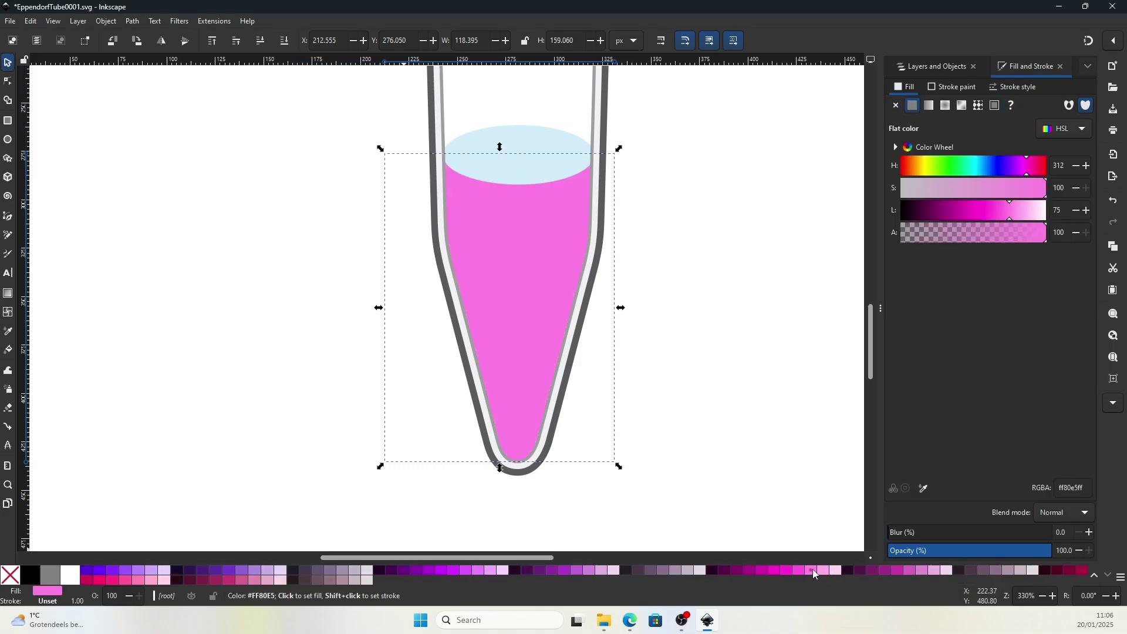
Step: Give the liquid's top surface ellipse a lighter pink
left_click(552, 187, "ctrl")
left_click(703, 331)
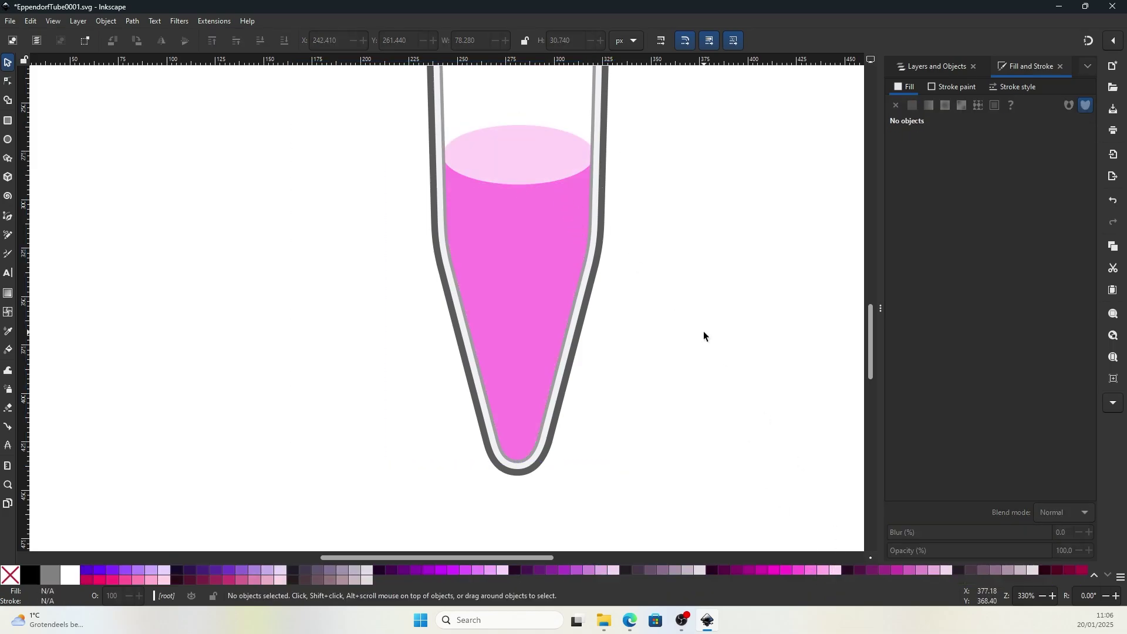
scroll(703, 332, "up", 5)
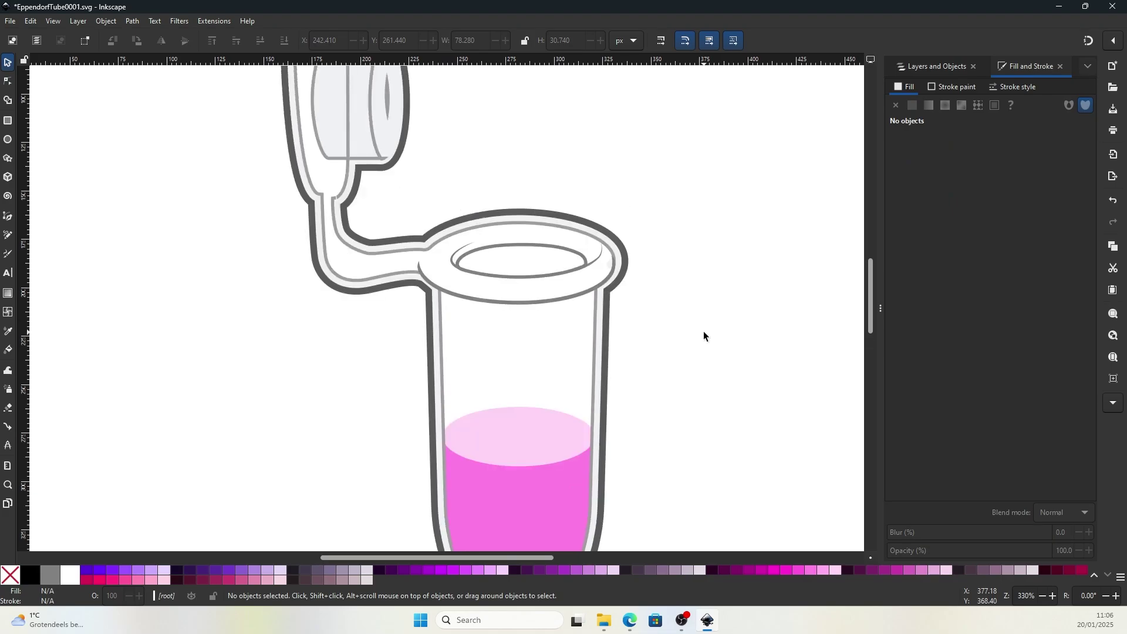
key("alt+Tab")
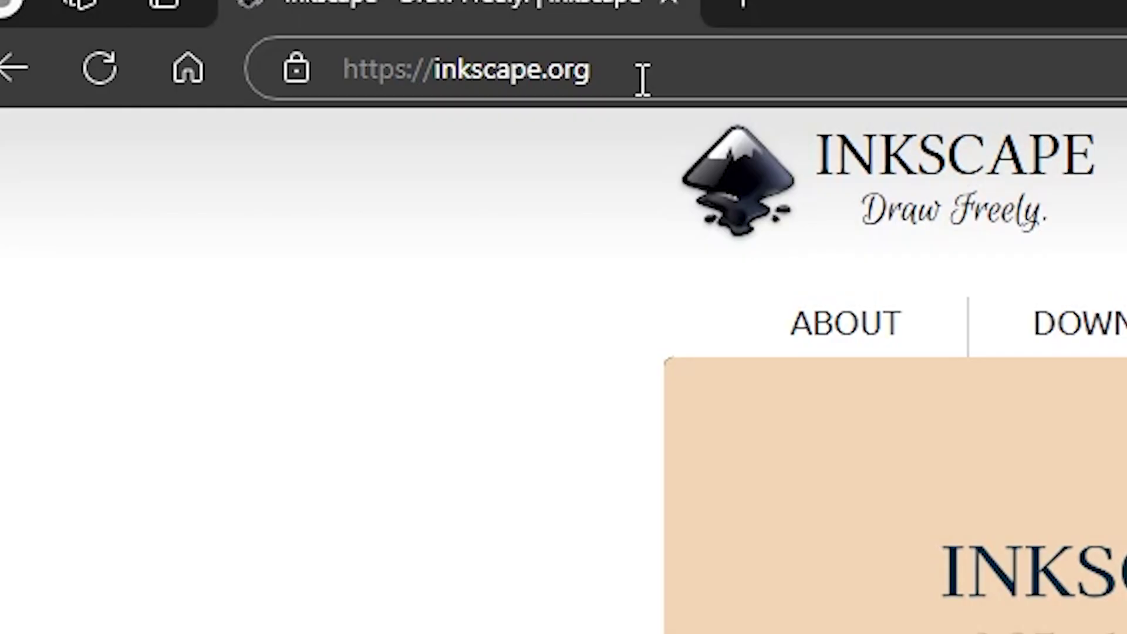
Step: Download the Inkscape 1.4 x64 .msi installer from the Current Stable Version page and run it
mouse_move(349, 112)
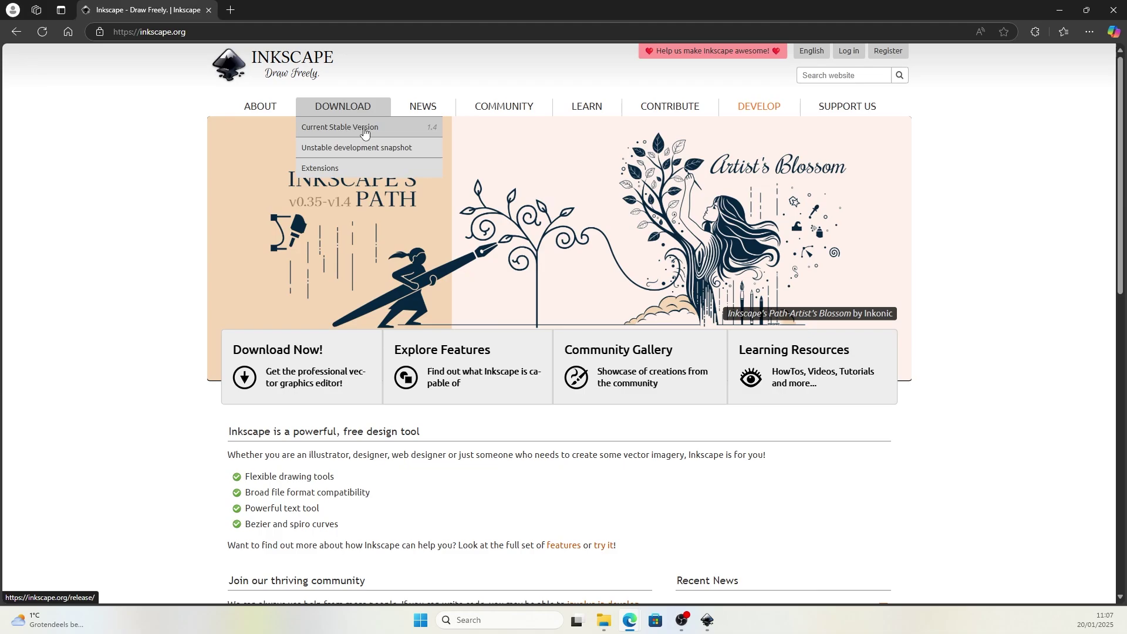
left_click(365, 133)
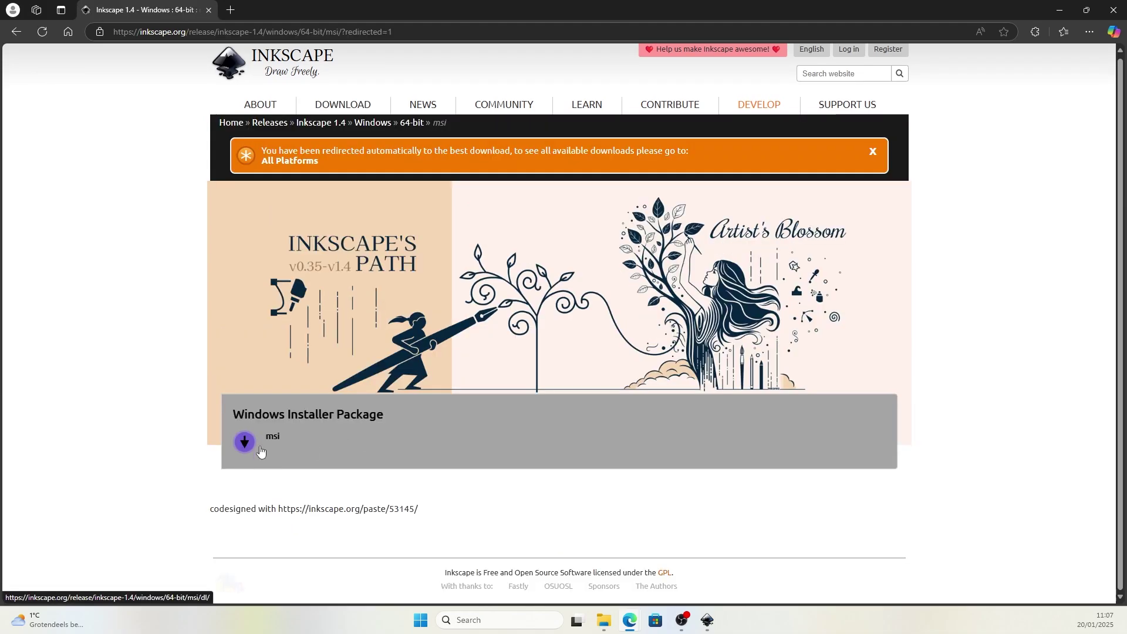
left_click(273, 450)
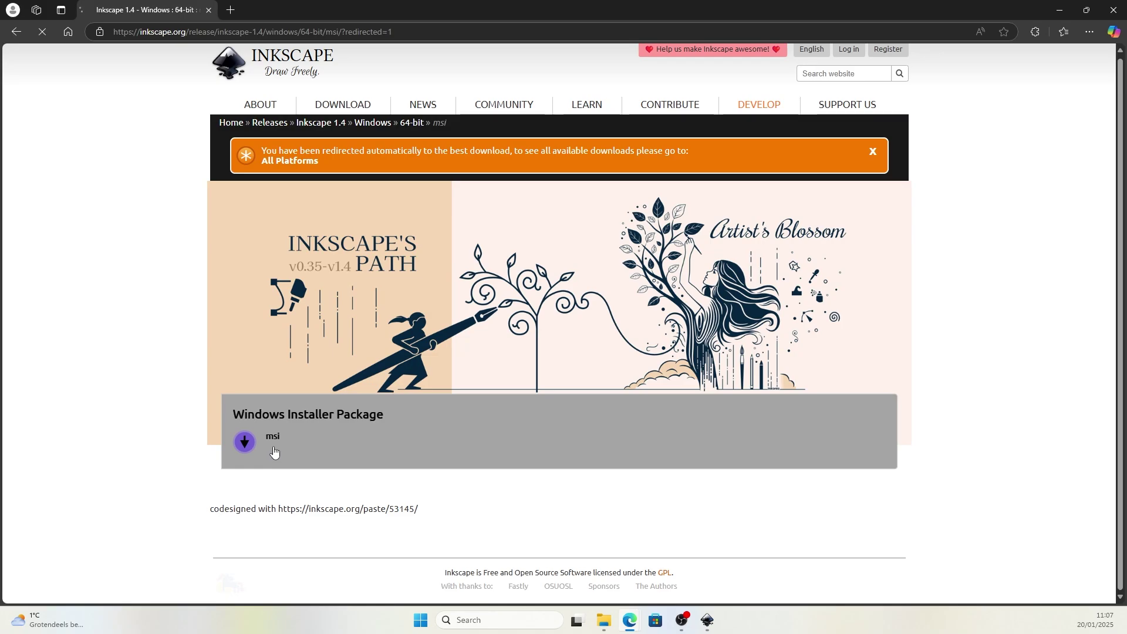
key("alt+Left")
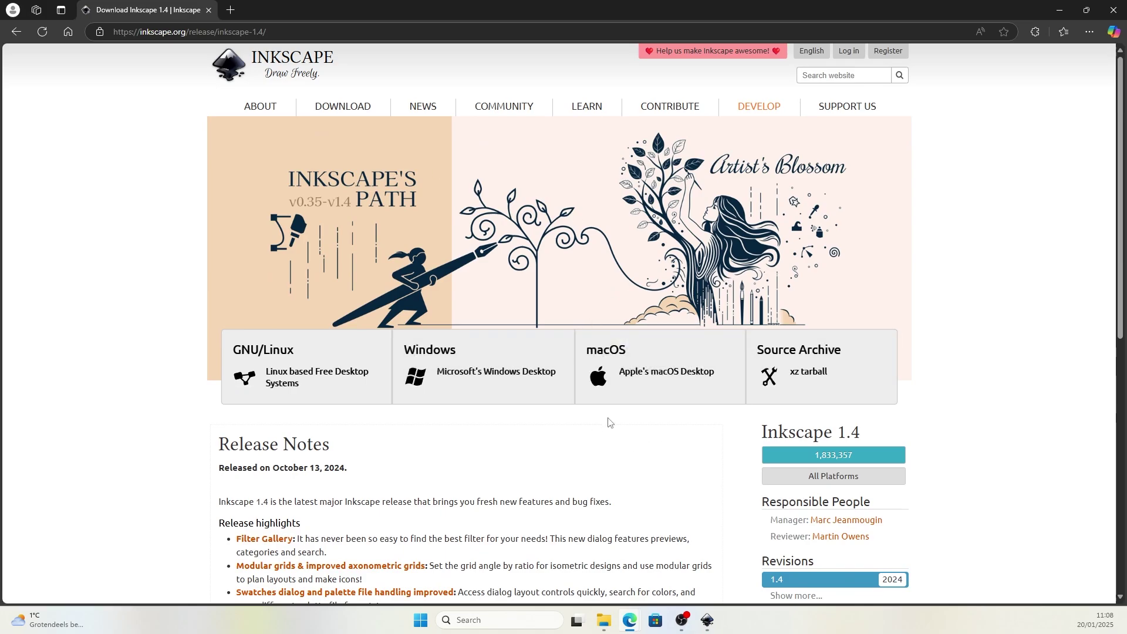
left_click(603, 620)
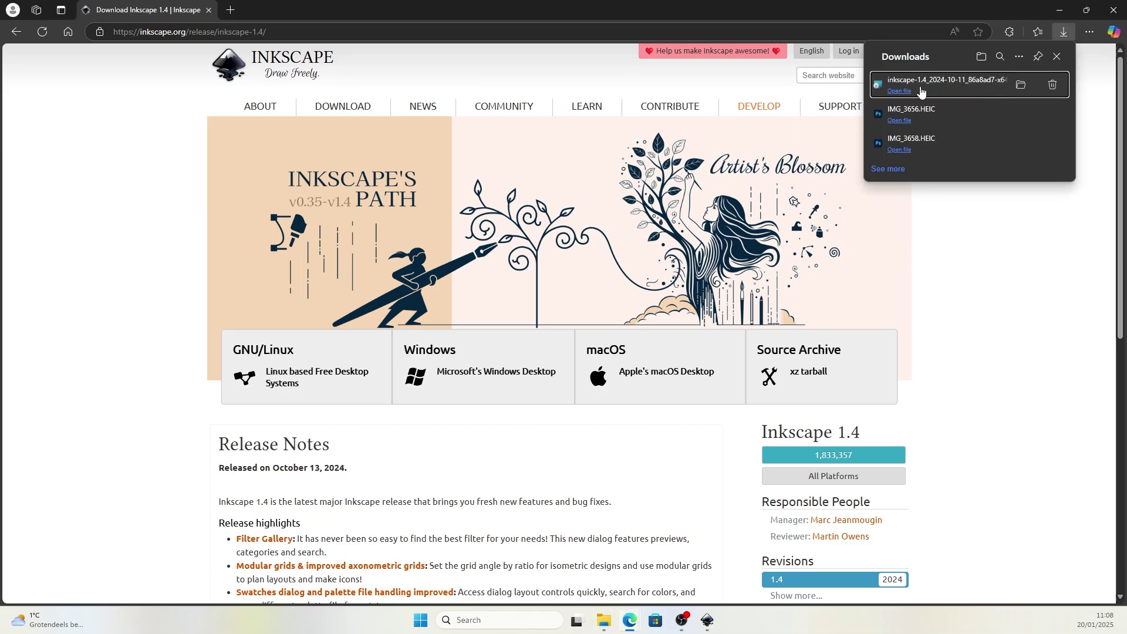
left_click(925, 89)
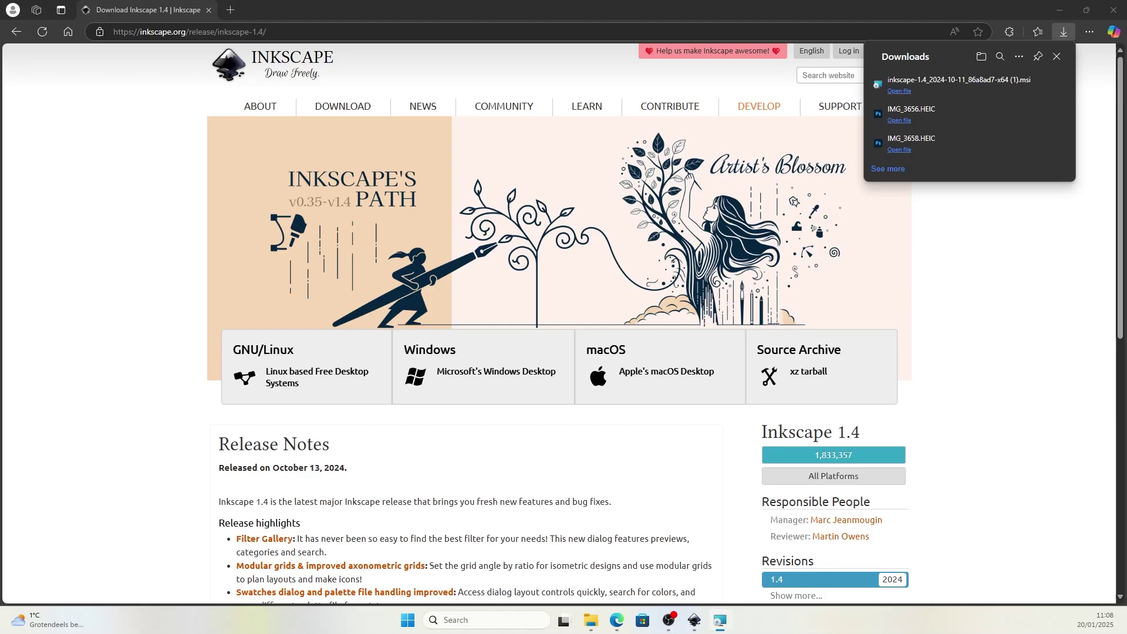
Step: Move the setup wizard aside and start a blank New document 1 in Inkscape 1.4
left_click_drag(912, 257, 512, 181)
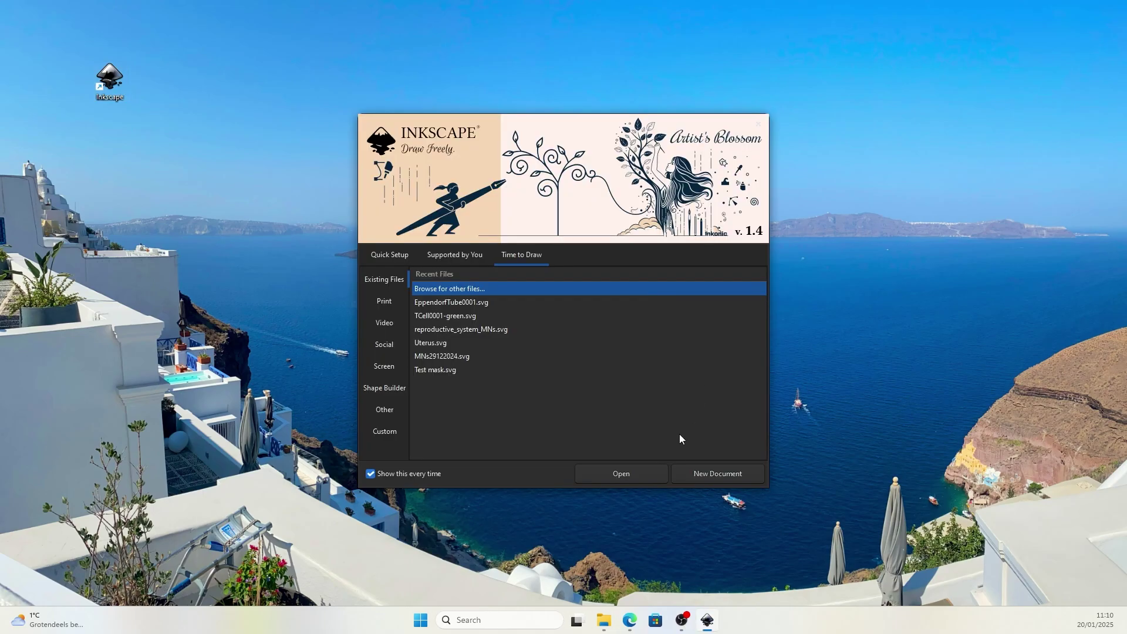
left_click(721, 474)
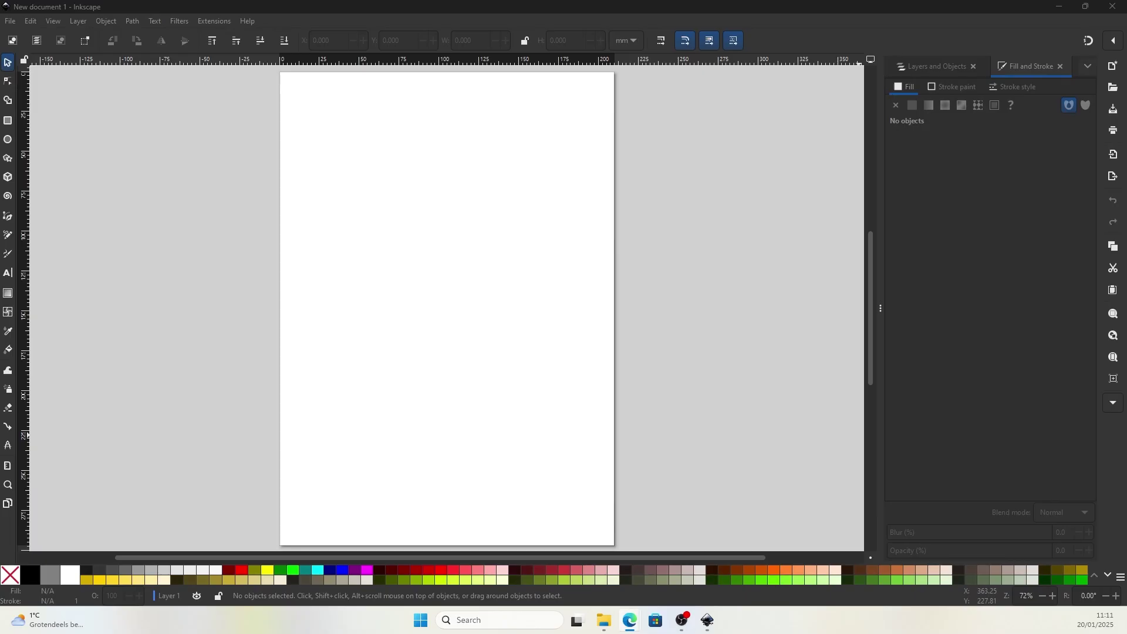
Step: Search BioArt for 'enpendorf' and download the Eppendorf Tube in all formats as BIOART-143.zip
key("alt+Tab")
left_click_drag(845, 282, 866, 267)
scroll(541, 242, "down", 2)
scroll(528, 235, "up", 1)
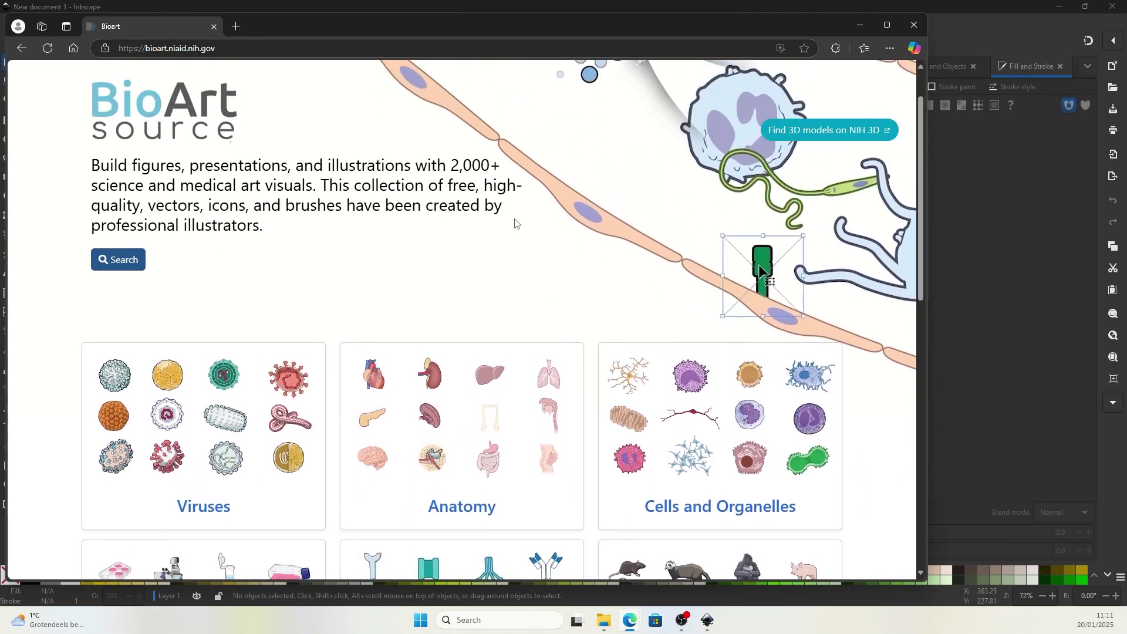
scroll(585, 117, "up", 1)
left_click(482, 84)
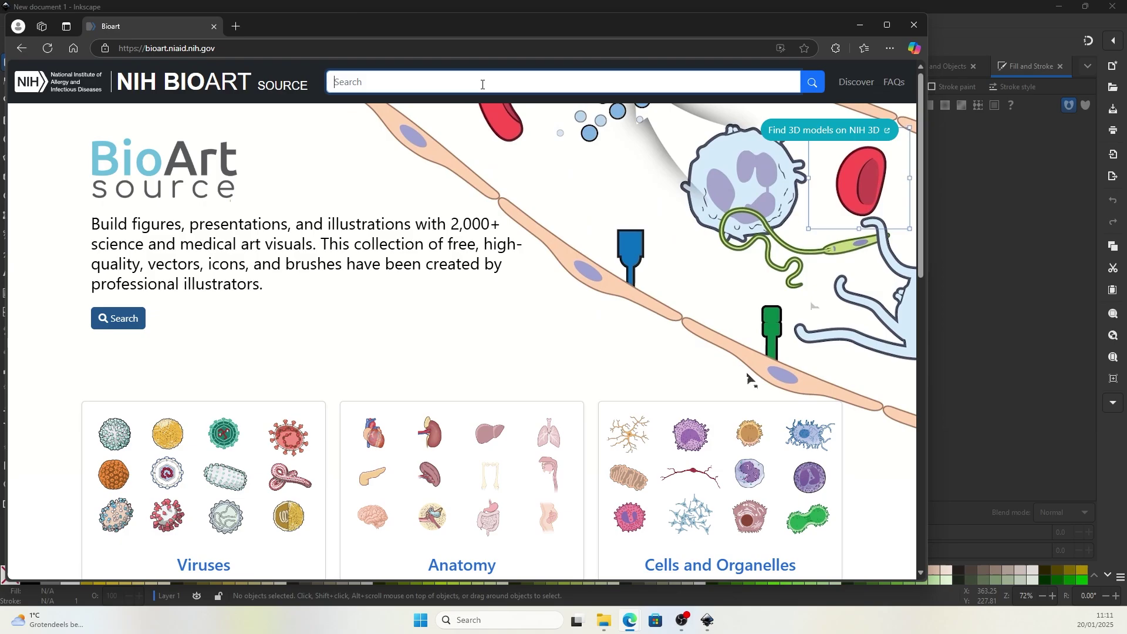
type("enpe")
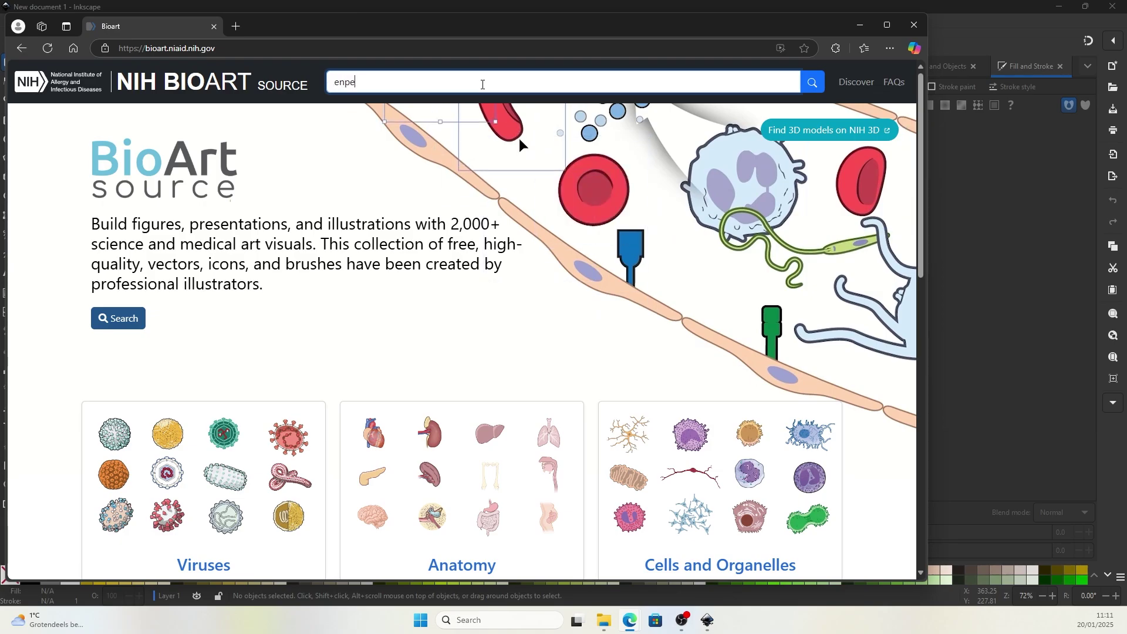
type("ndorf")
key("Return")
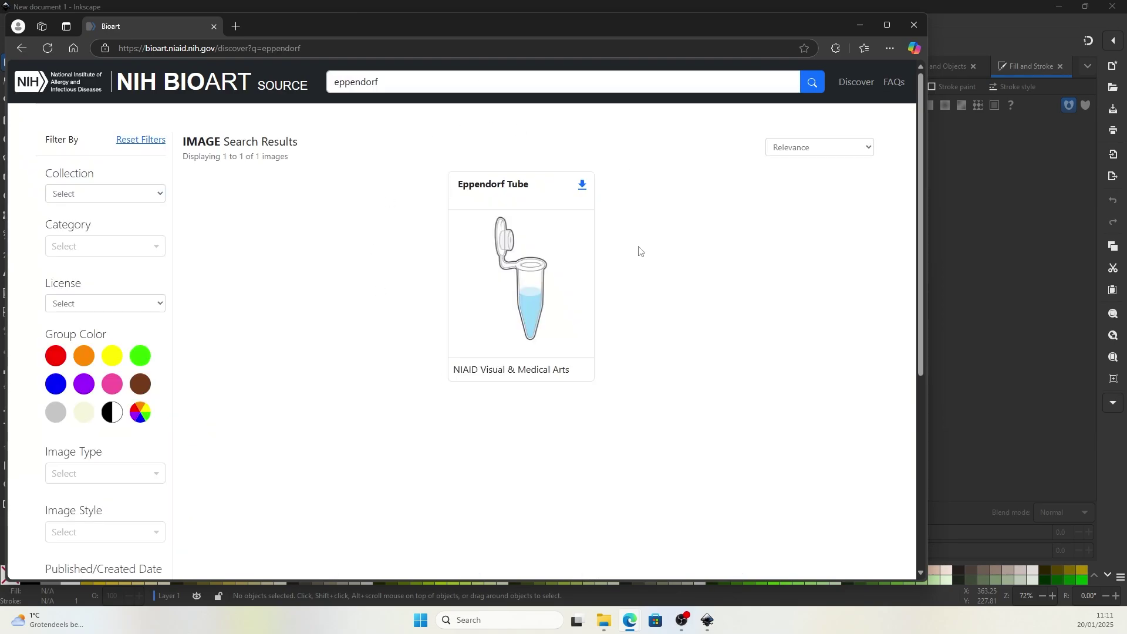
left_click(583, 186)
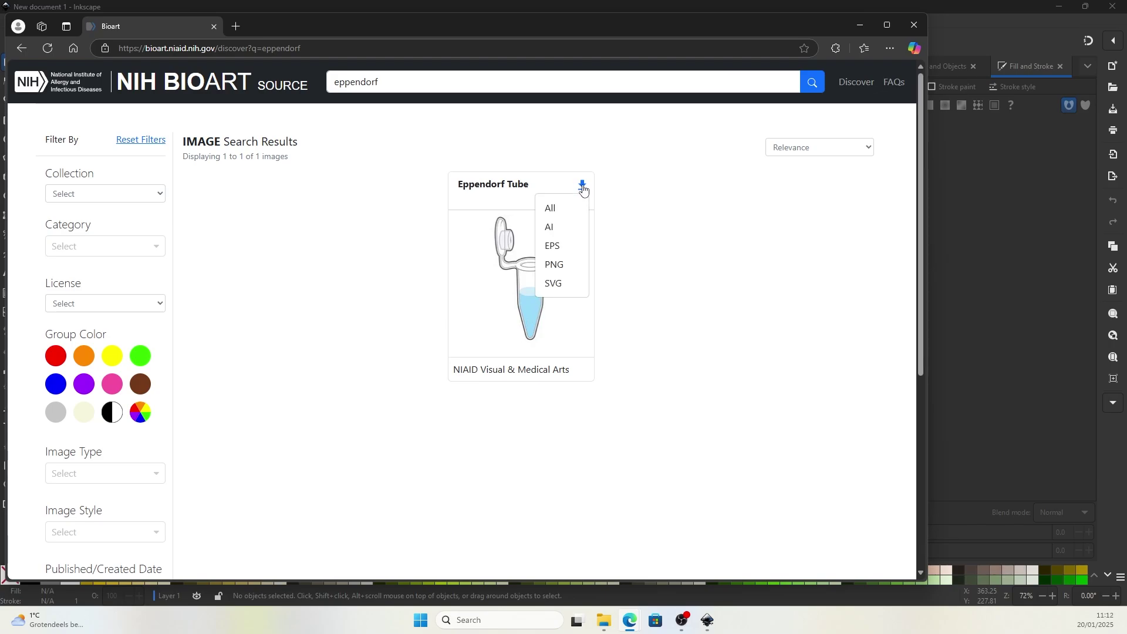
left_click(550, 210)
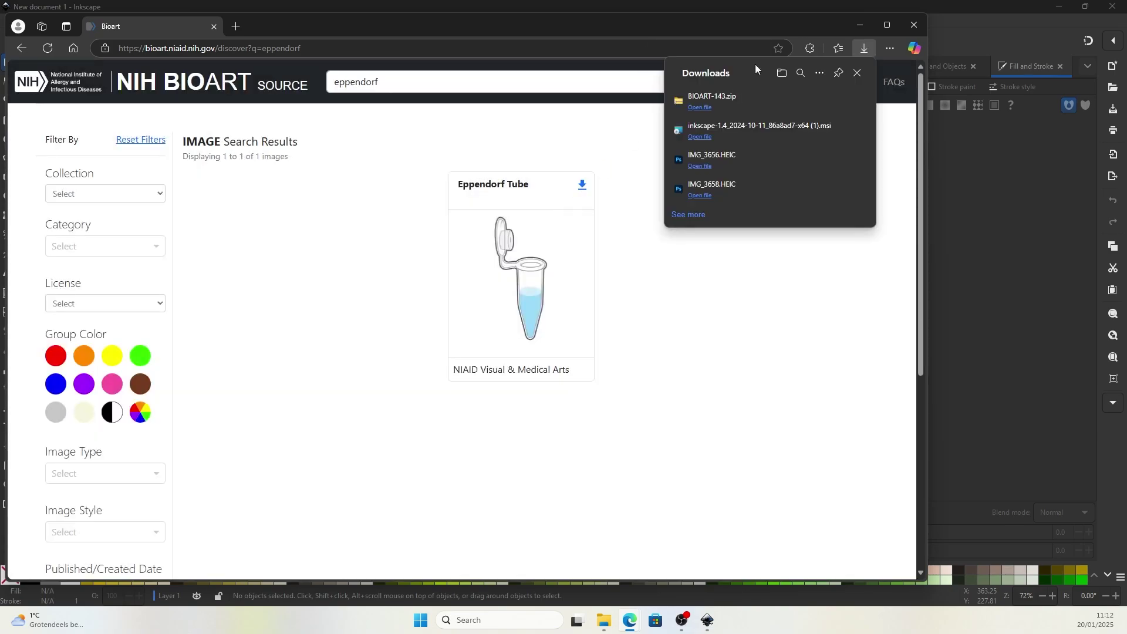
Step: Extract the downloaded BIOART-143.zip in File Explorer
left_click(781, 74)
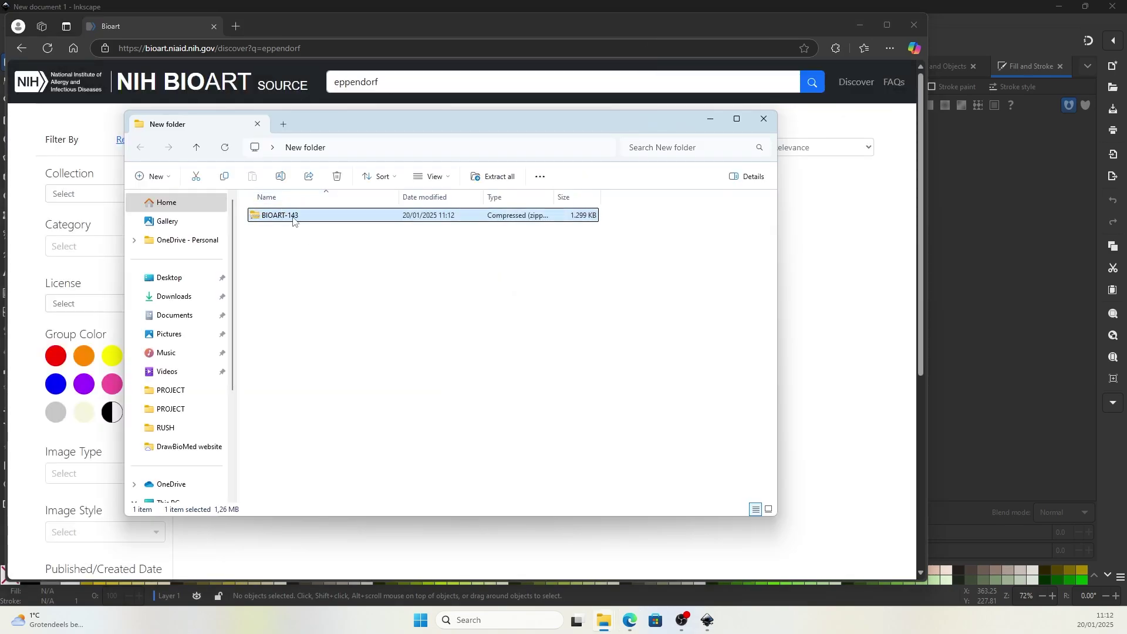
right_click(294, 220)
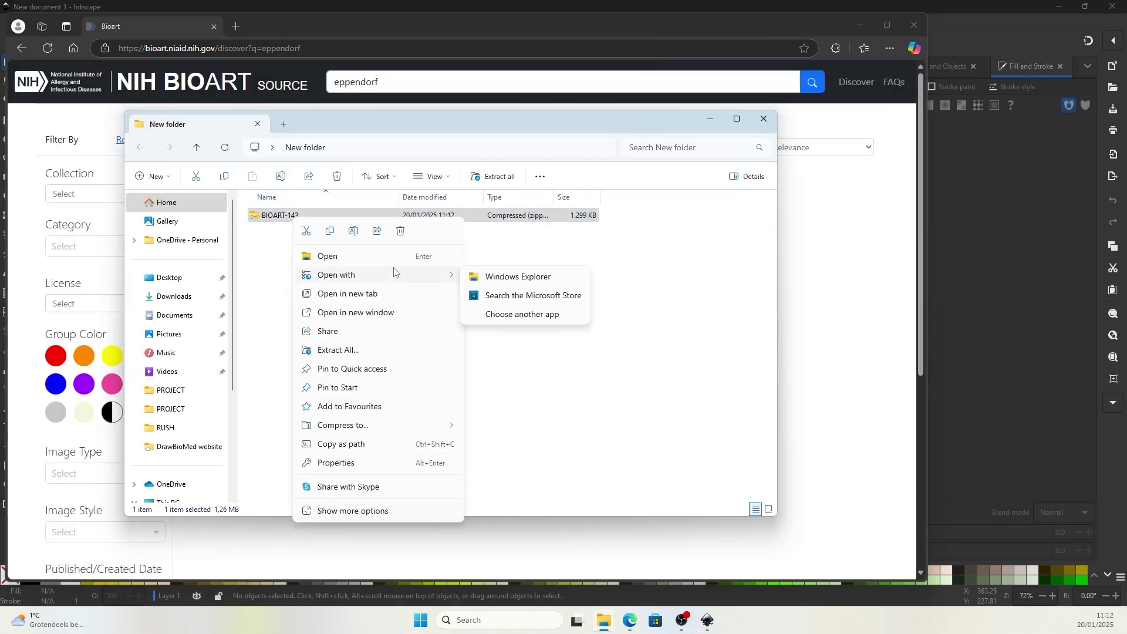
left_click(351, 351)
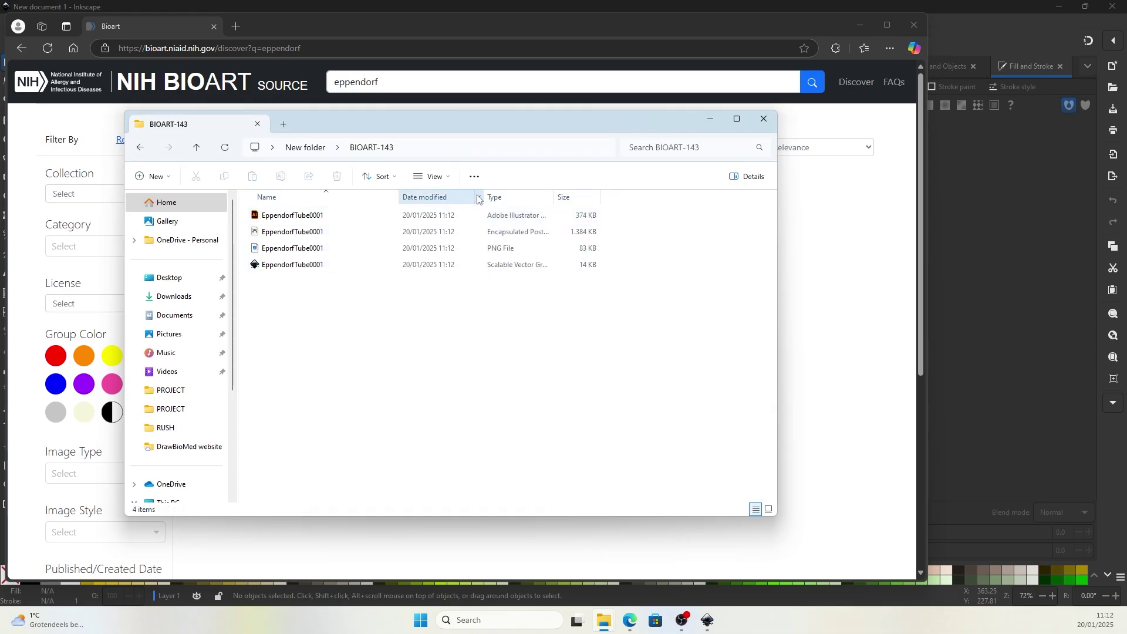
Step: Open EppendorfTube0001.svg from the extracted folder with Inkscape
left_click_drag(552, 203, 630, 204)
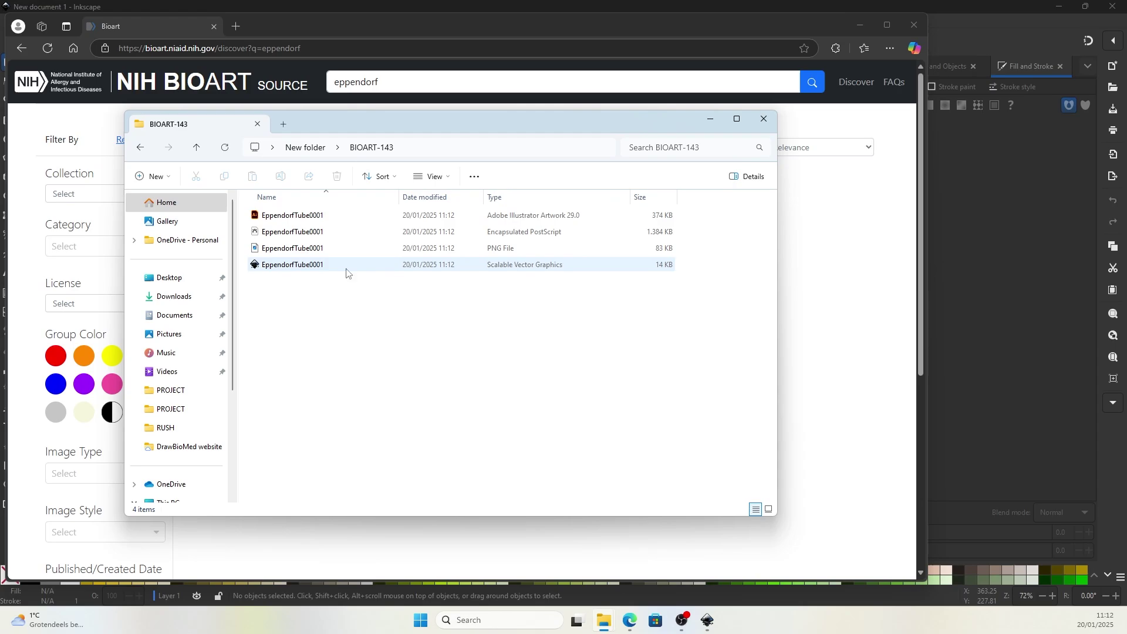
left_click(519, 271)
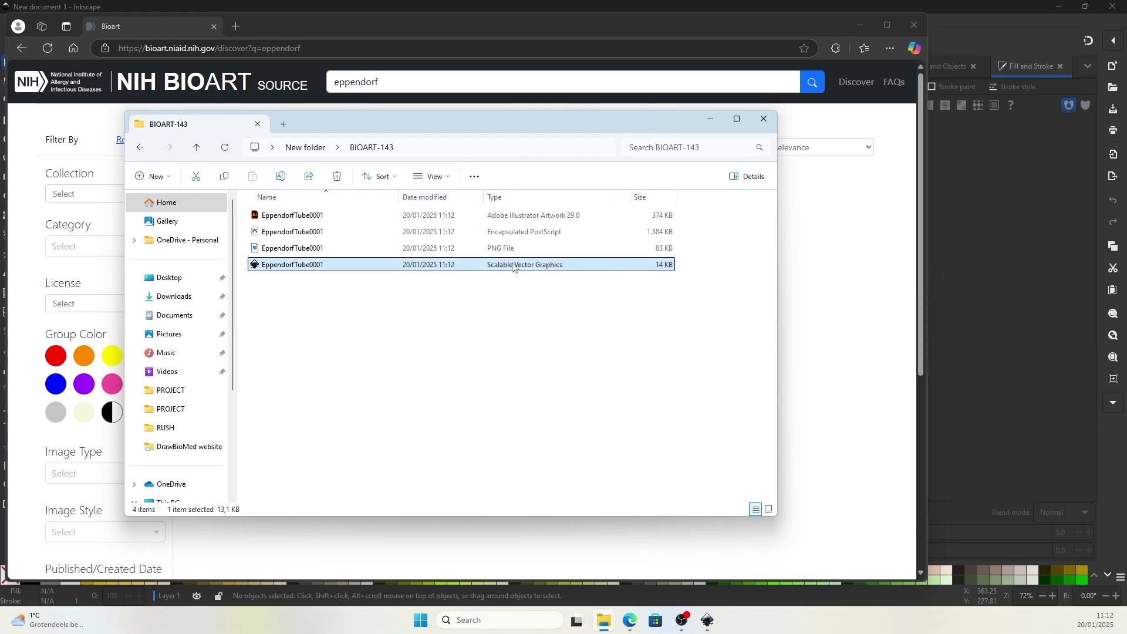
right_click(512, 267)
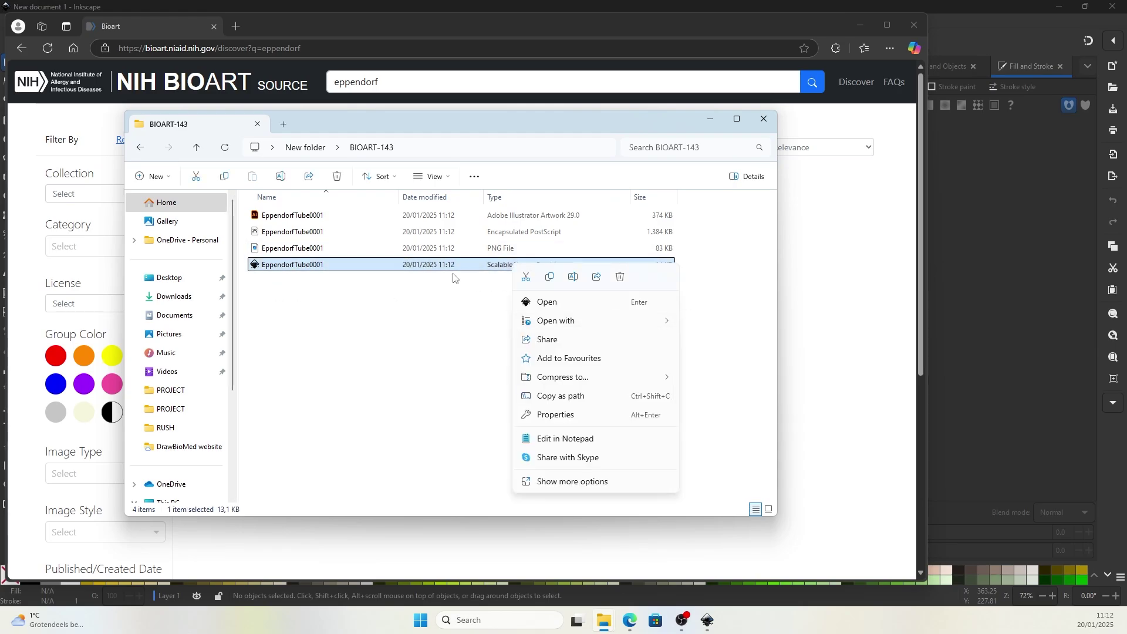
mouse_move(556, 321)
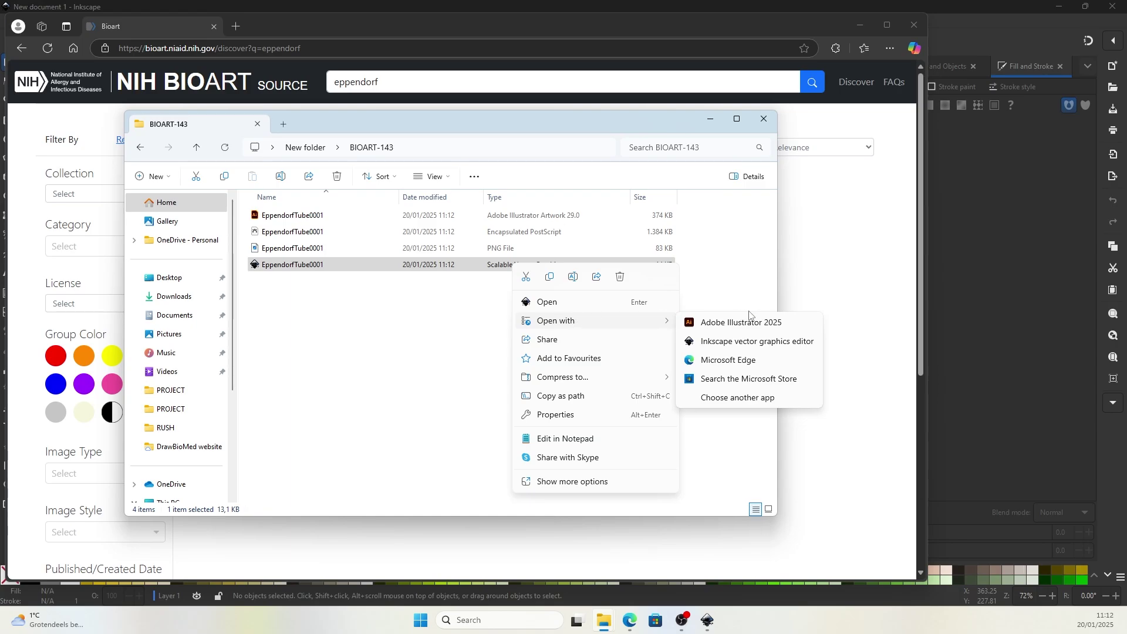
left_click(733, 341)
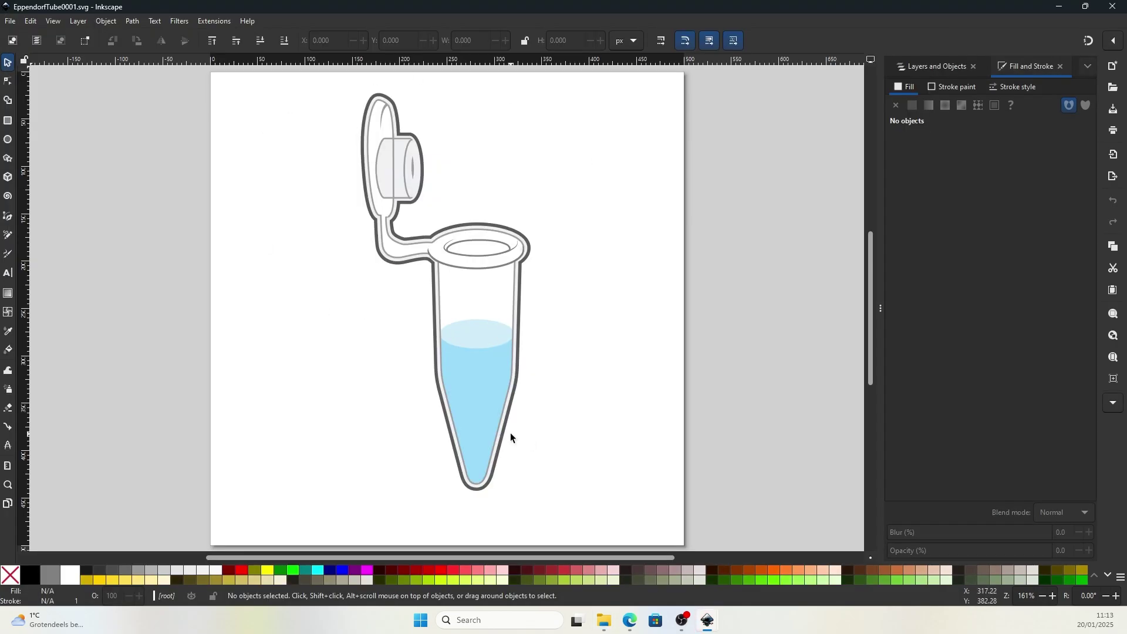
Step: Ungroup the tube drawing twice to free its nested parts
left_click(478, 243)
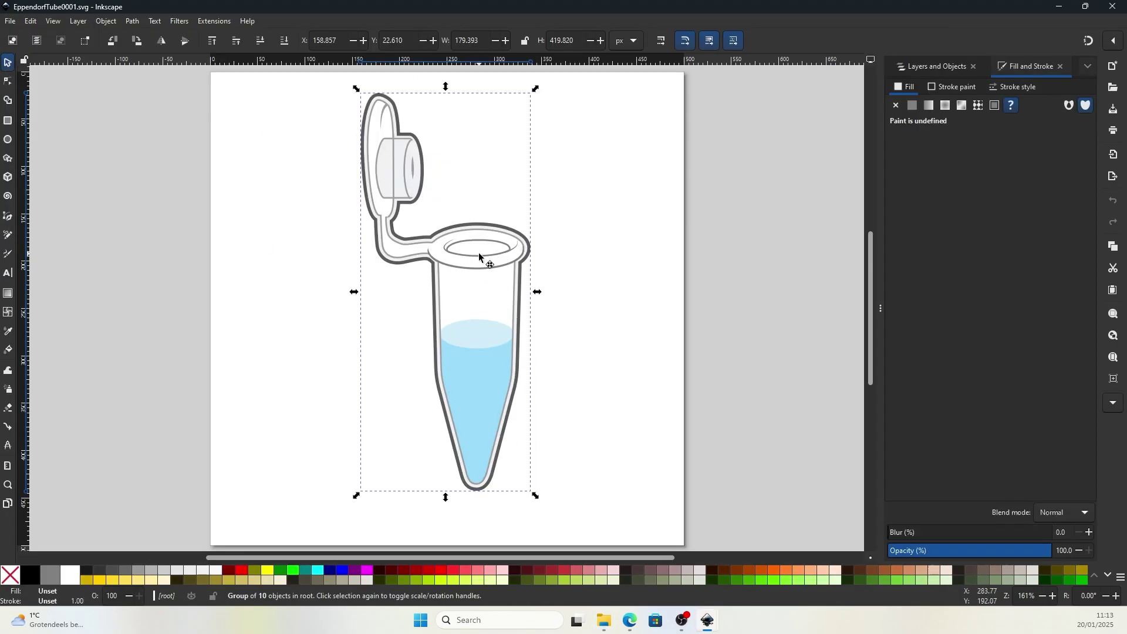
mouse_move(477, 252)
left_mouse_down()
mouse_move(517, 242)
mouse_move(477, 266)
left_mouse_up()
right_click(476, 267)
left_click(545, 320)
right_click(466, 280)
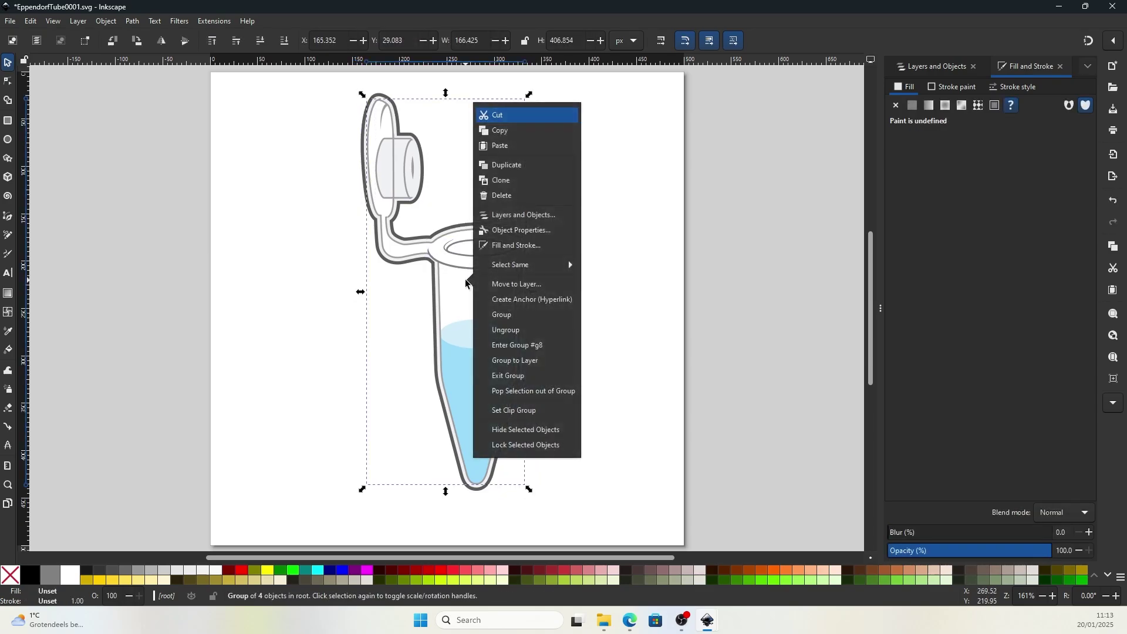
left_click(527, 331)
Step: Select the tube rim, the liquid's top surface and the liquid body in turn
left_click(463, 262)
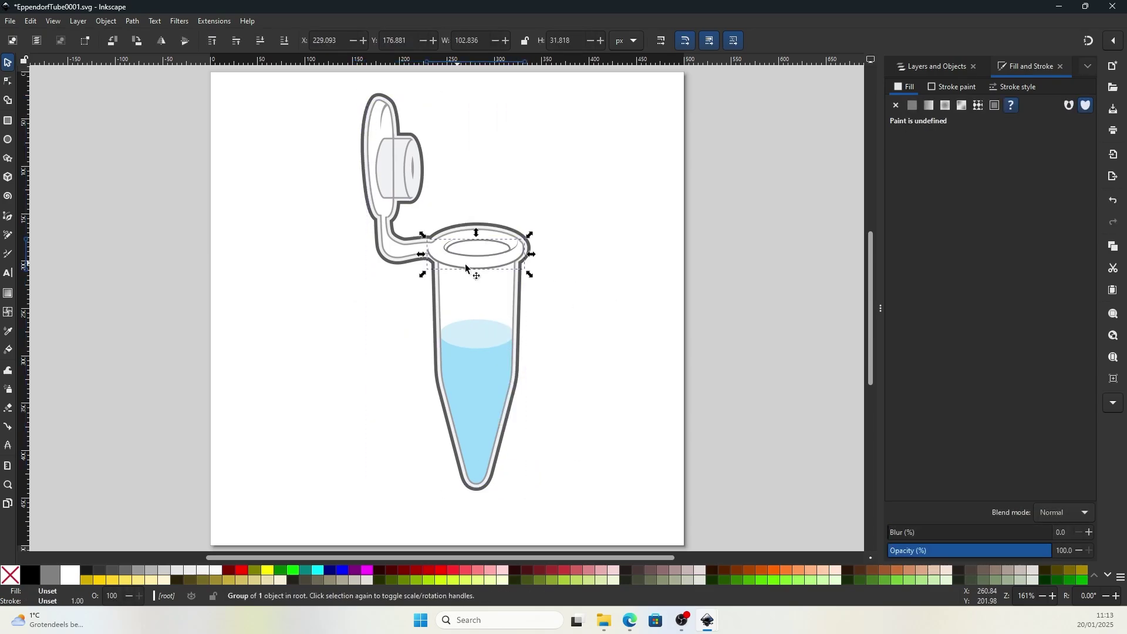
left_click(480, 346)
left_click(493, 377)
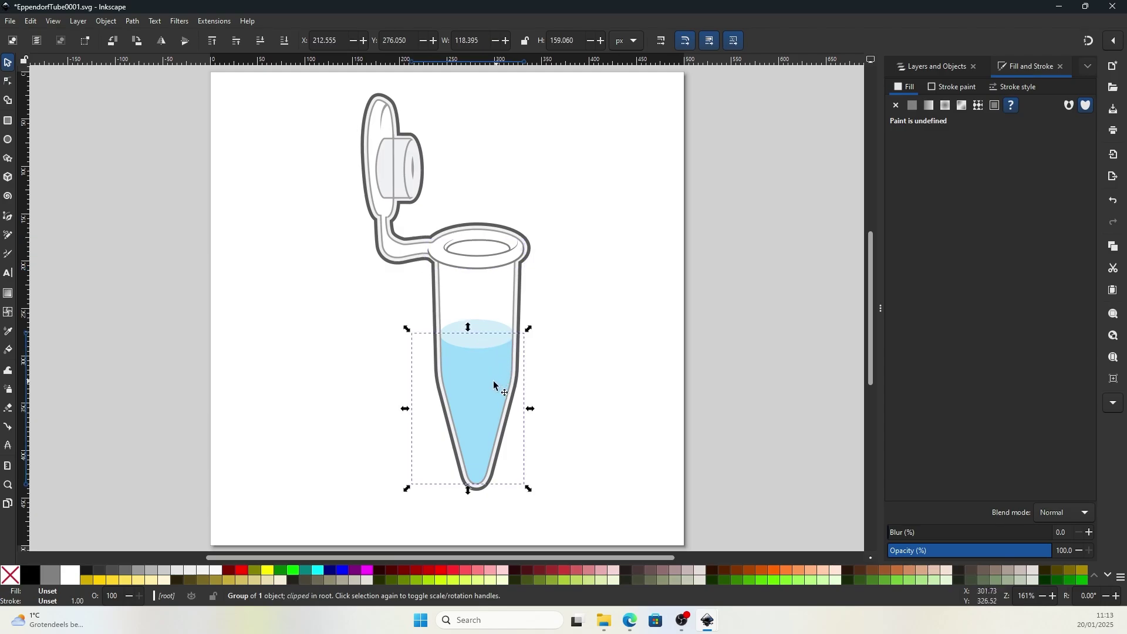
mouse_move(496, 385)
left_mouse_down()
mouse_move(398, 377)
mouse_move(494, 386)
left_mouse_up()
Step: Restore the liquid body's position and fill it with a pink swatch
key("Escape")
left_click(480, 402)
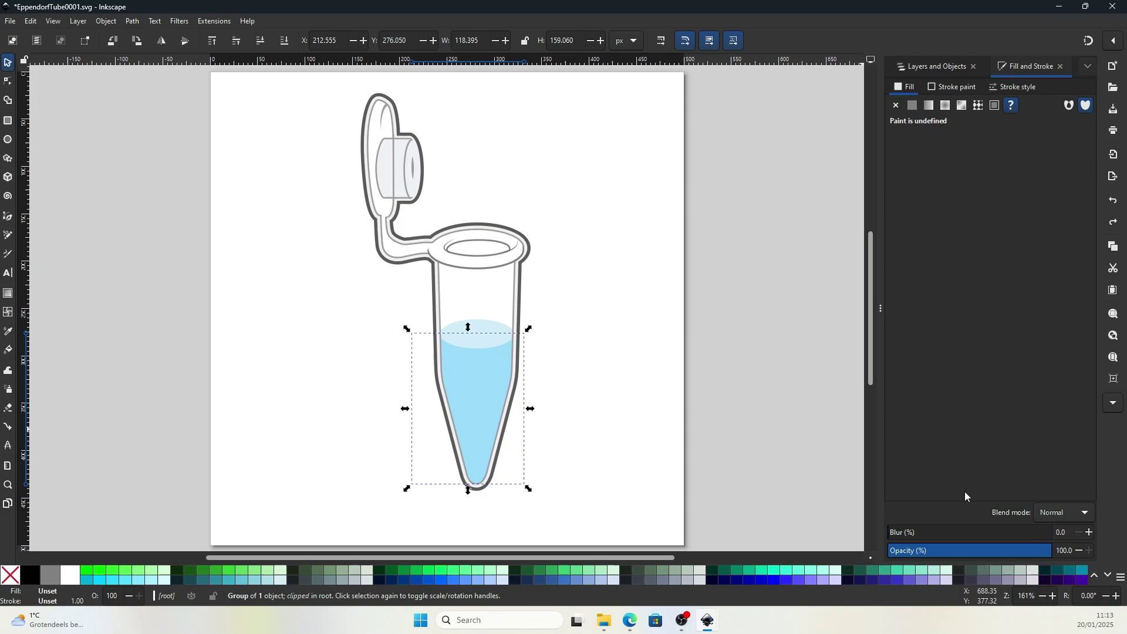
left_click(1108, 575)
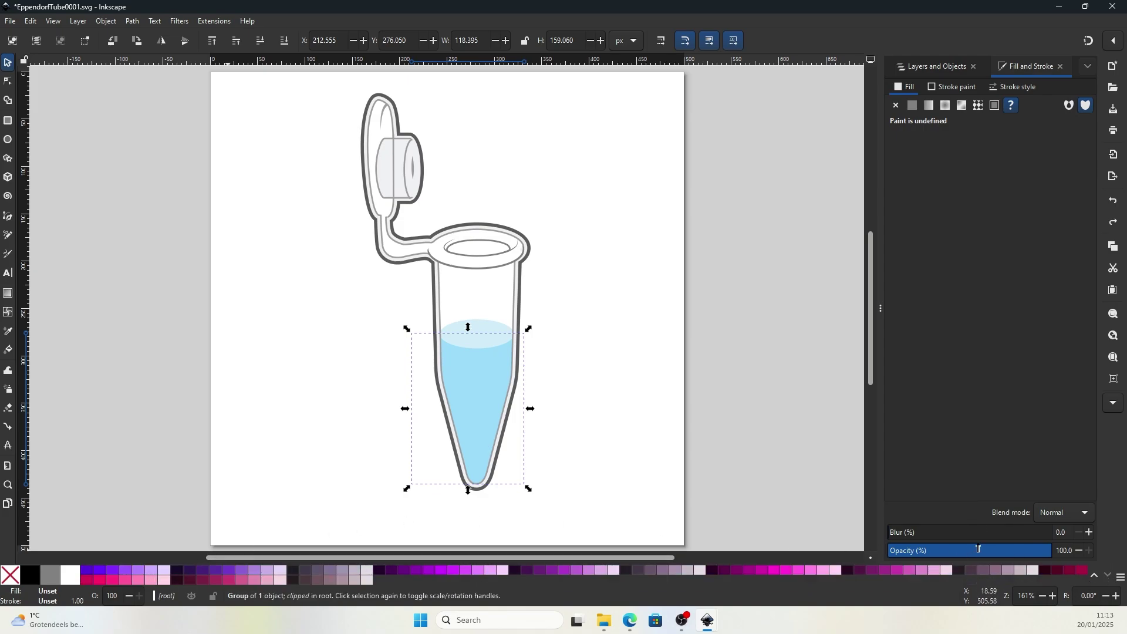
left_click(138, 581)
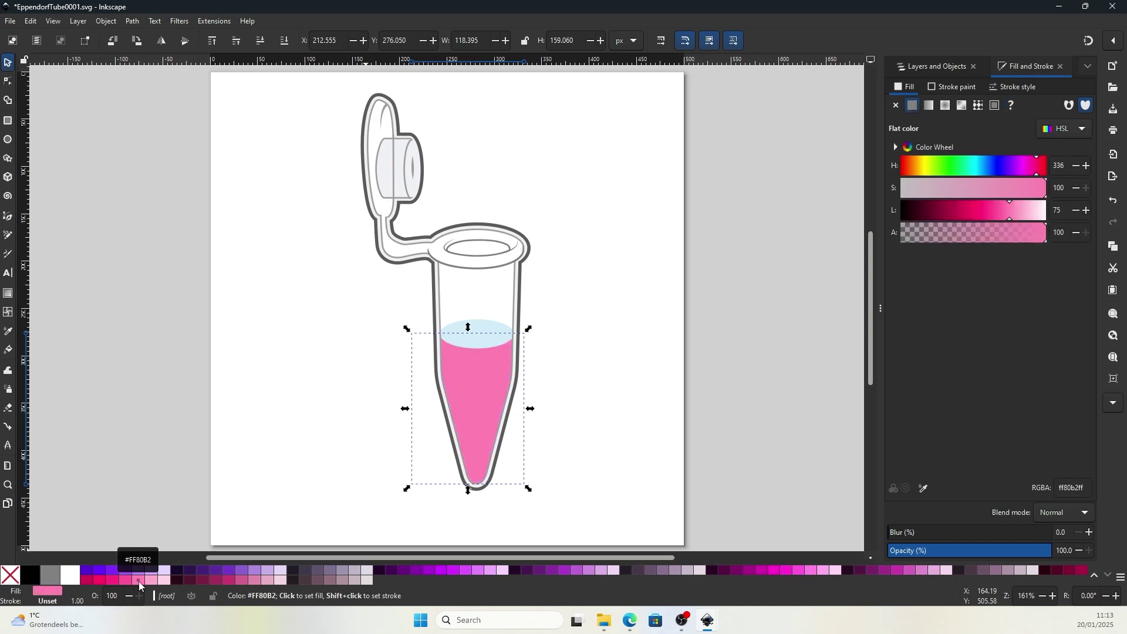
Step: Make the liquid's top surface light pink #FFD5E5 and deselect
left_click(489, 324)
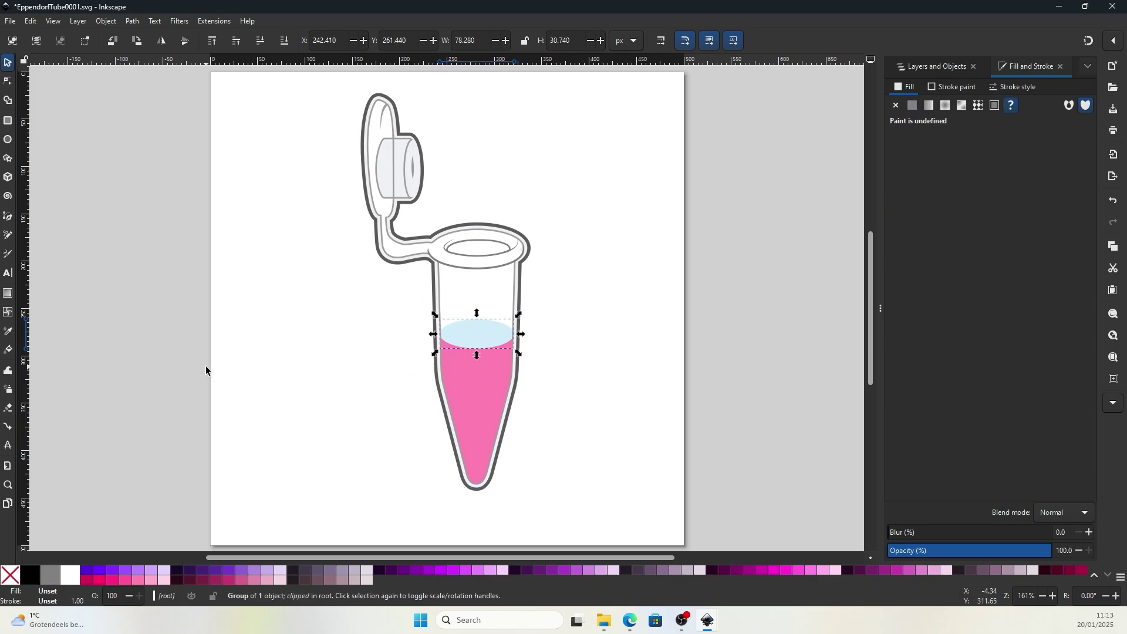
left_click(164, 581)
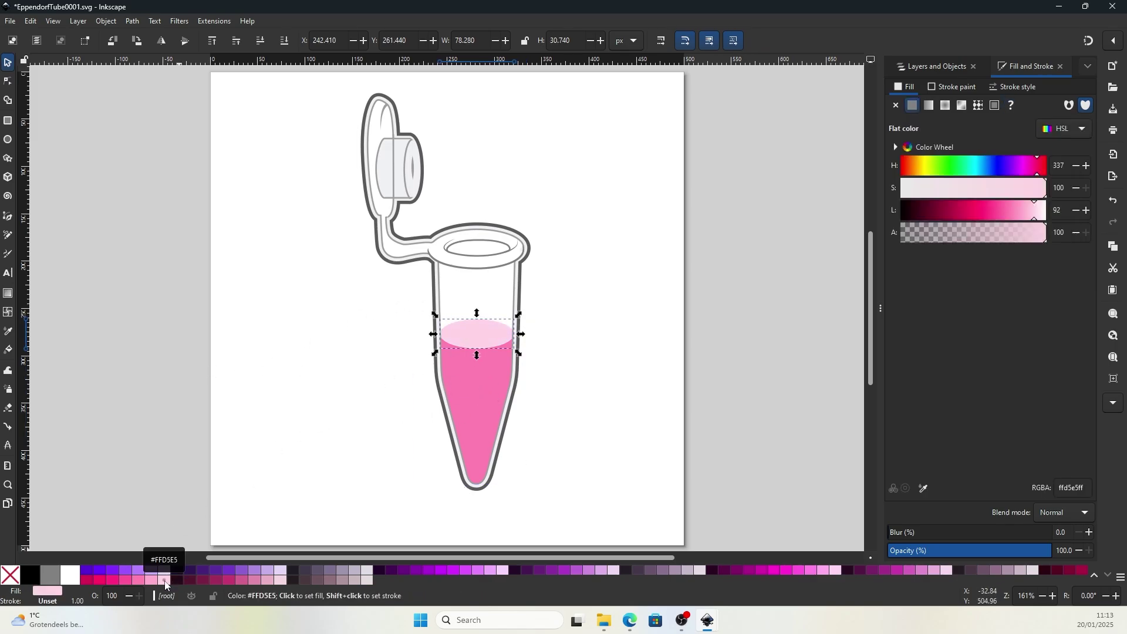
left_click(643, 335)
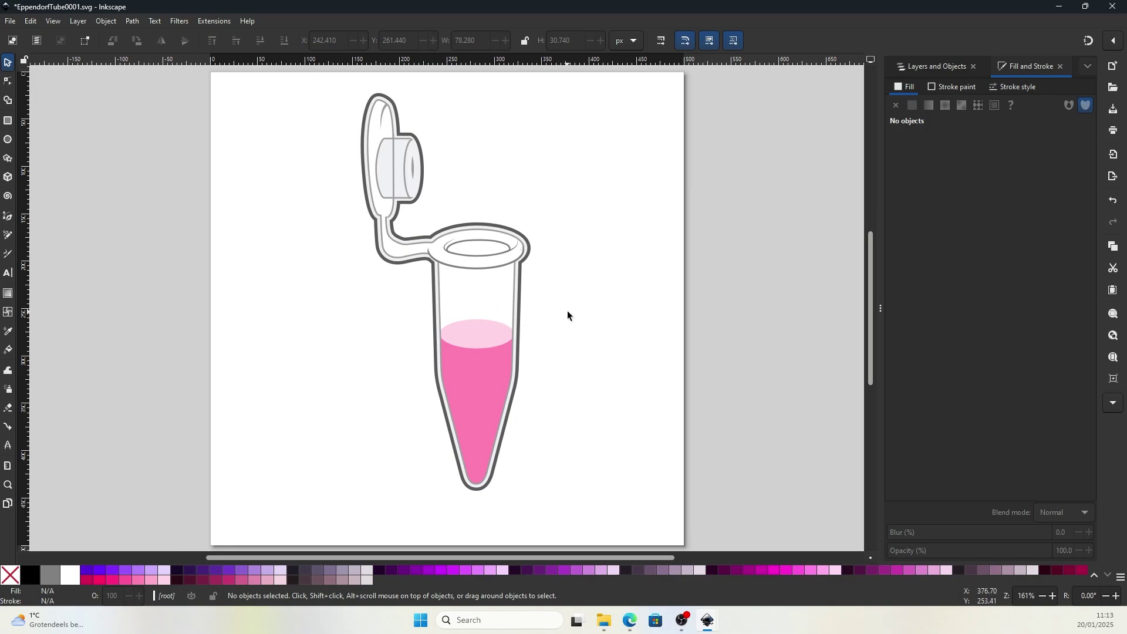